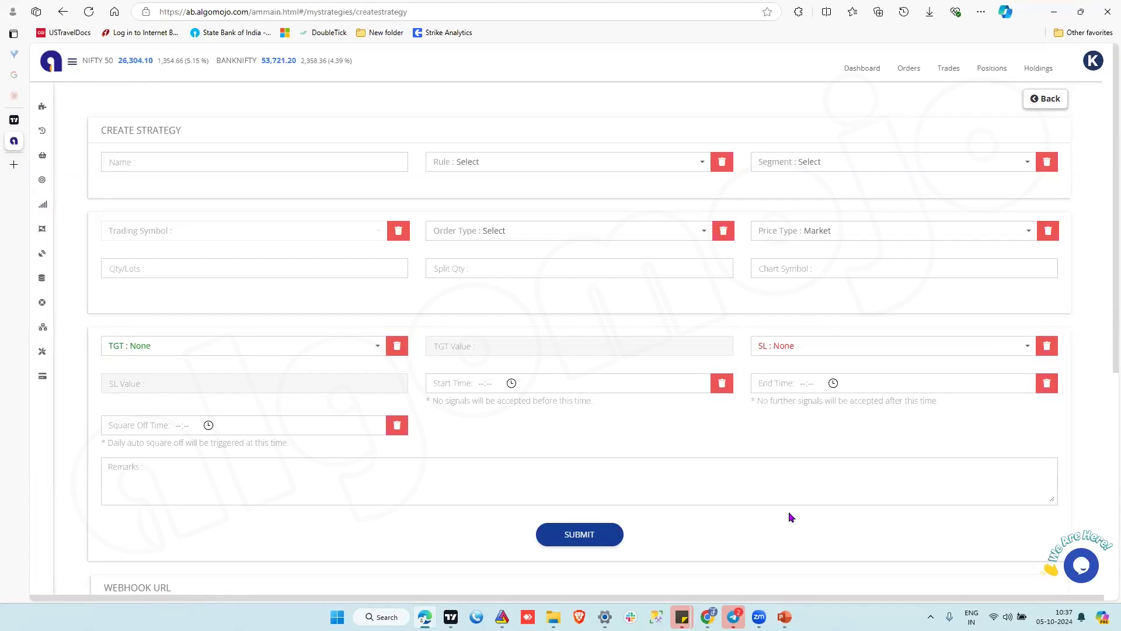
# Name the new strategy DemoNiftyFutures and set its rule to STOP + REVERSAL (BUY+SELL, SHORT+COVER).
pyautogui.click(160, 162)
pyautogui.write('Demo')
pyautogui.write('res')
pyautogui.click(487, 171)
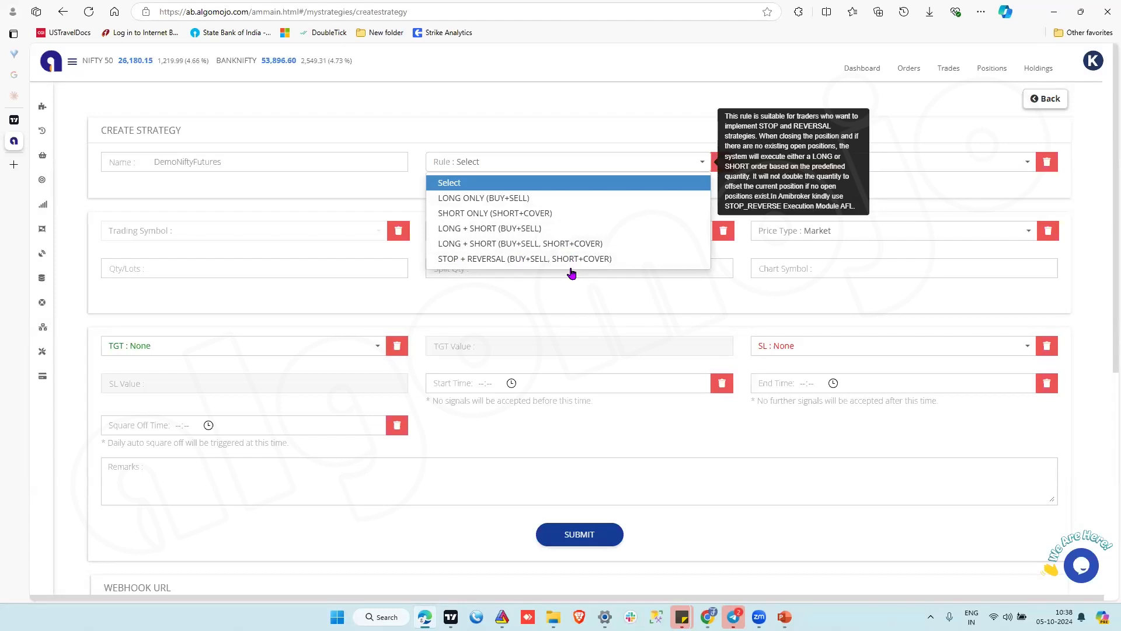
pyautogui.click(500, 259)
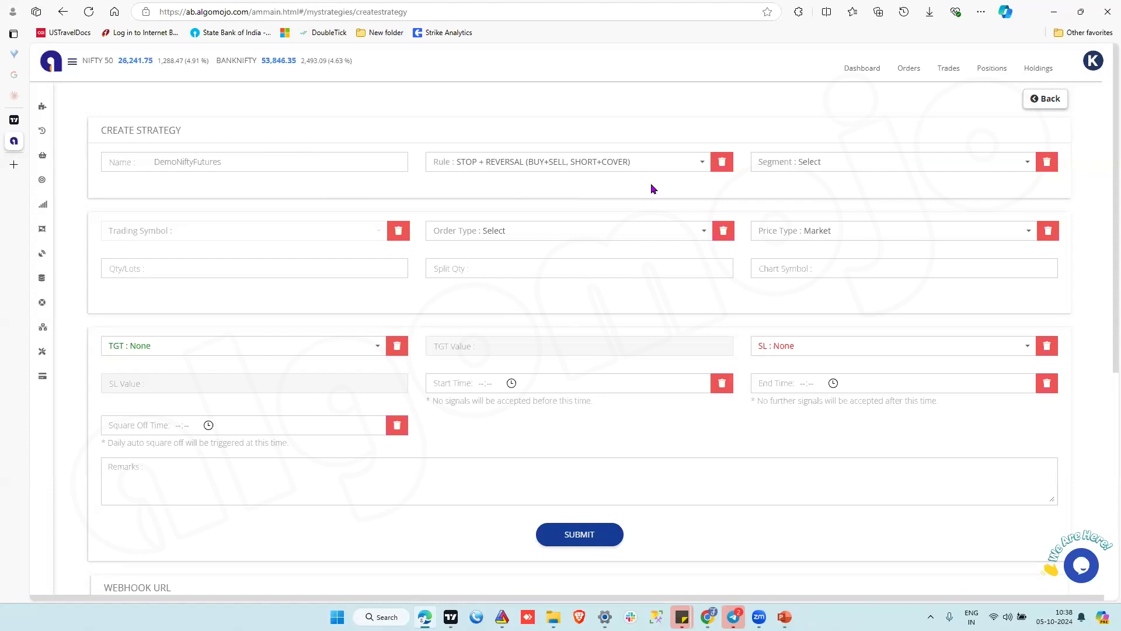
# Set the segment to Futures & Options and choose the NIFTY OCT FUT contract NIFTY31OCT24F as the trading symbol.
pyautogui.click(801, 169)
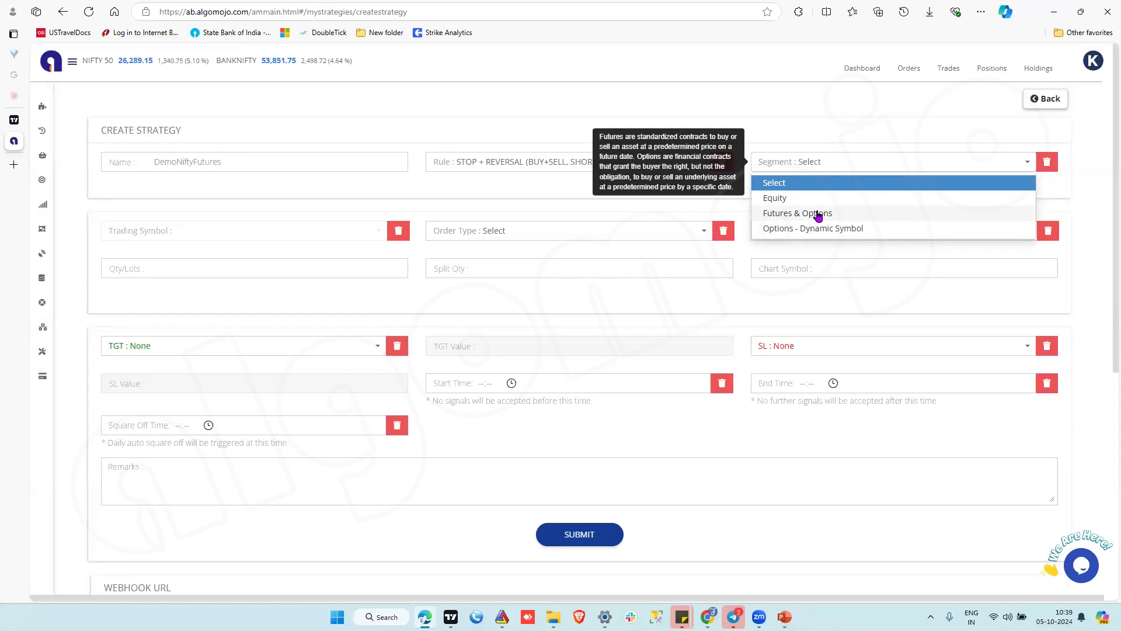
pyautogui.click(817, 213)
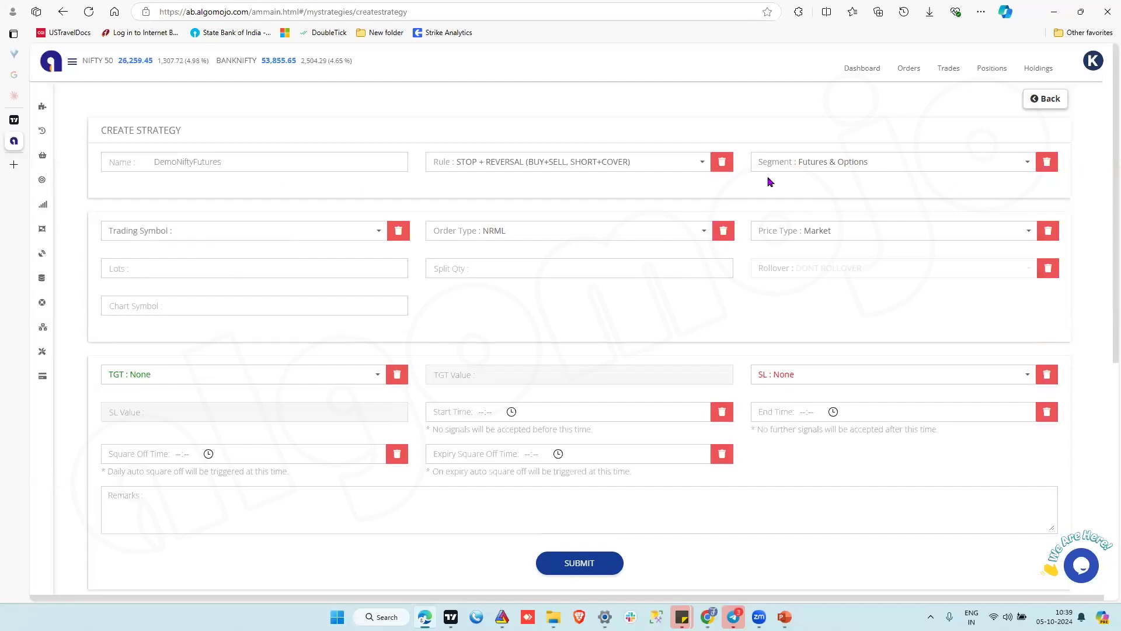
pyautogui.click(209, 233)
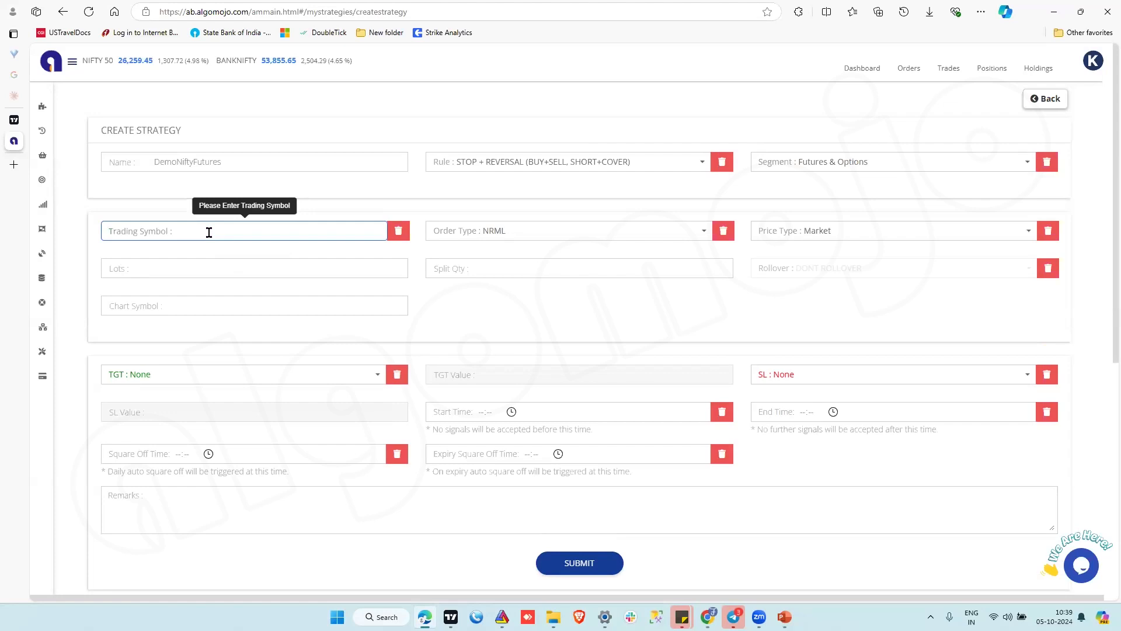
pyautogui.write('nif')
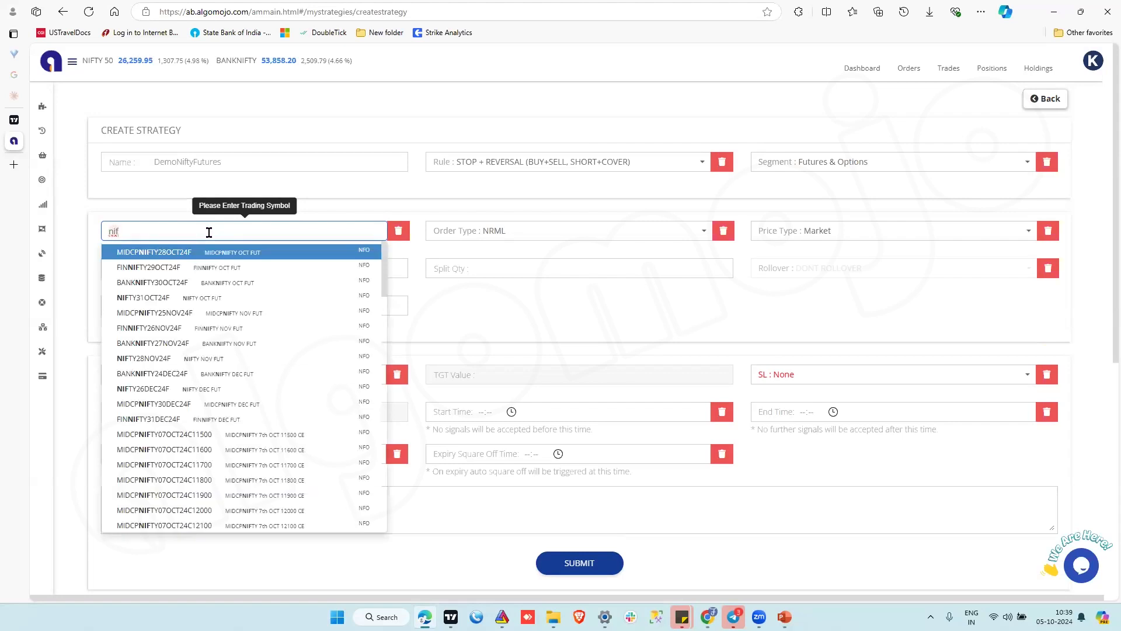
pyautogui.write('ty')
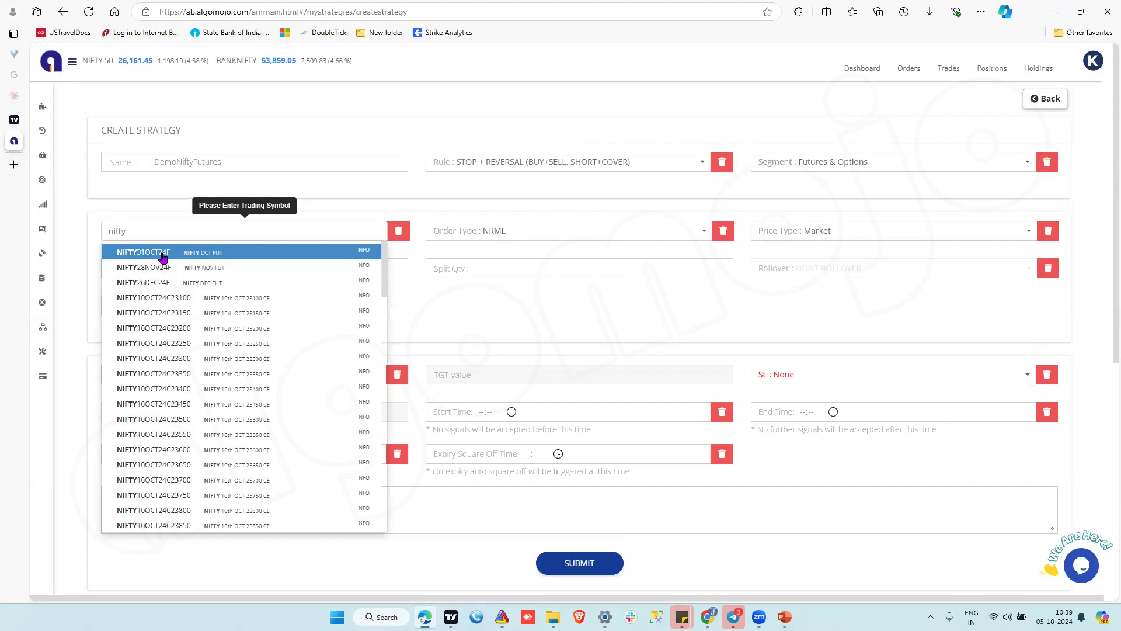
pyautogui.click(162, 252)
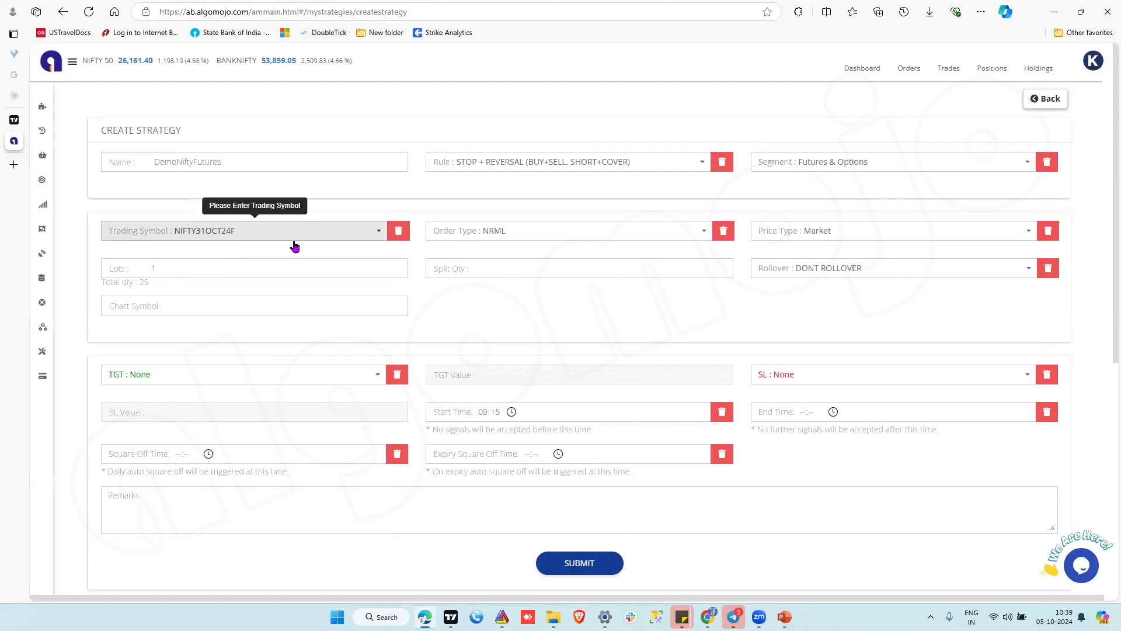
# Choose NRML as the strategy's order type.
pyautogui.click(538, 238)
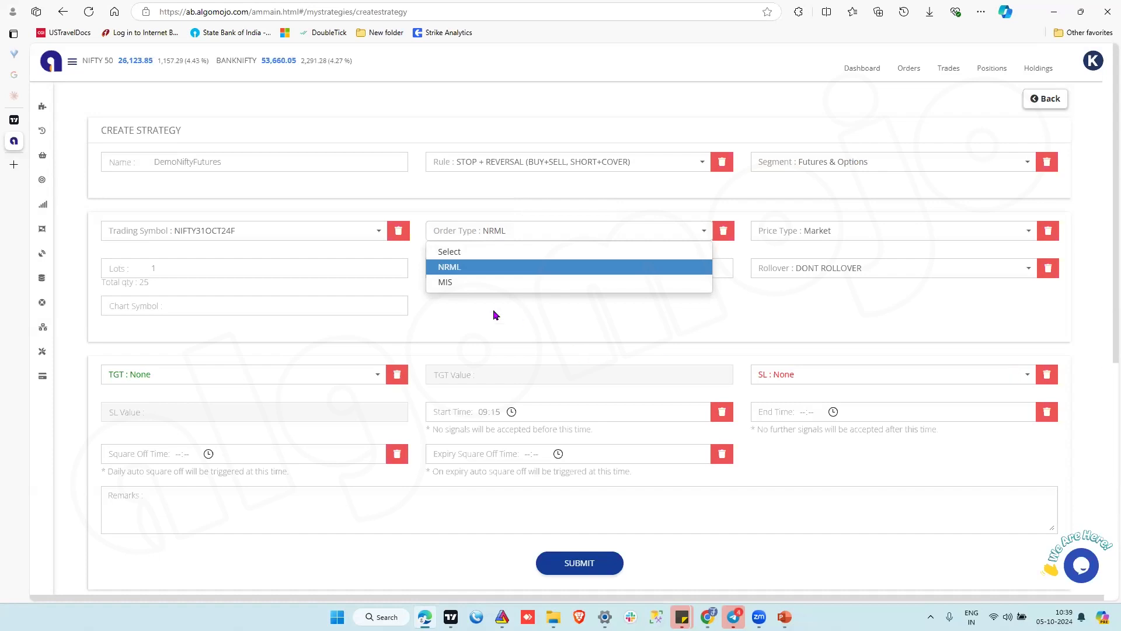
pyautogui.click(450, 269)
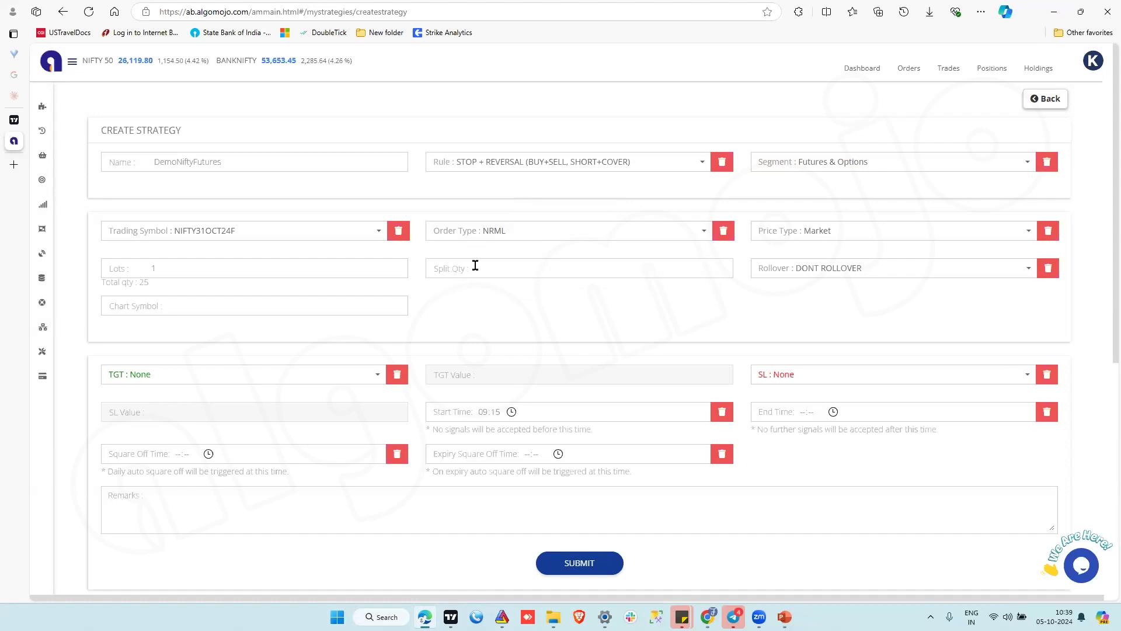
pyautogui.click(520, 239)
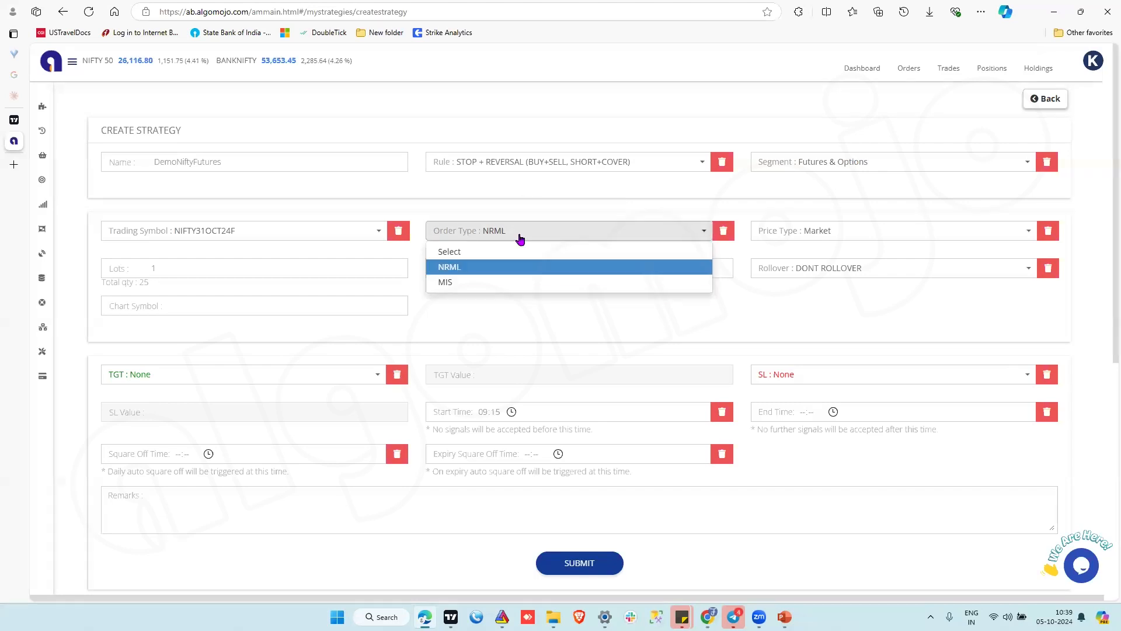
pyautogui.click(475, 266)
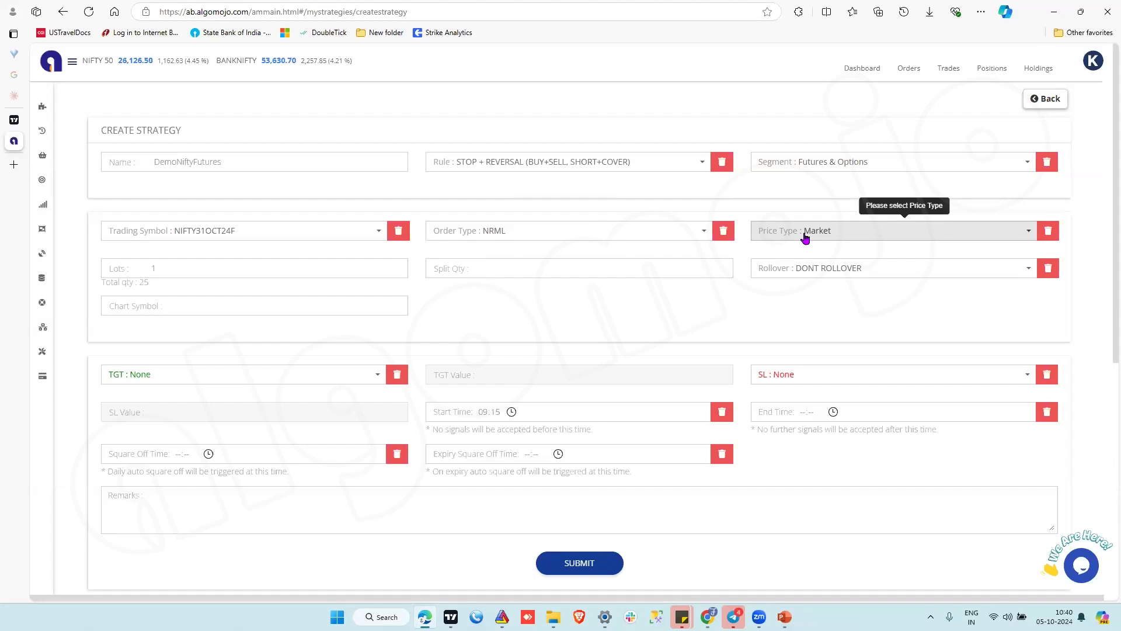
# Set the strategy's quantity to 100 lots, trying 10 lots in between to compare the split quantity.
pyautogui.click(180, 270)
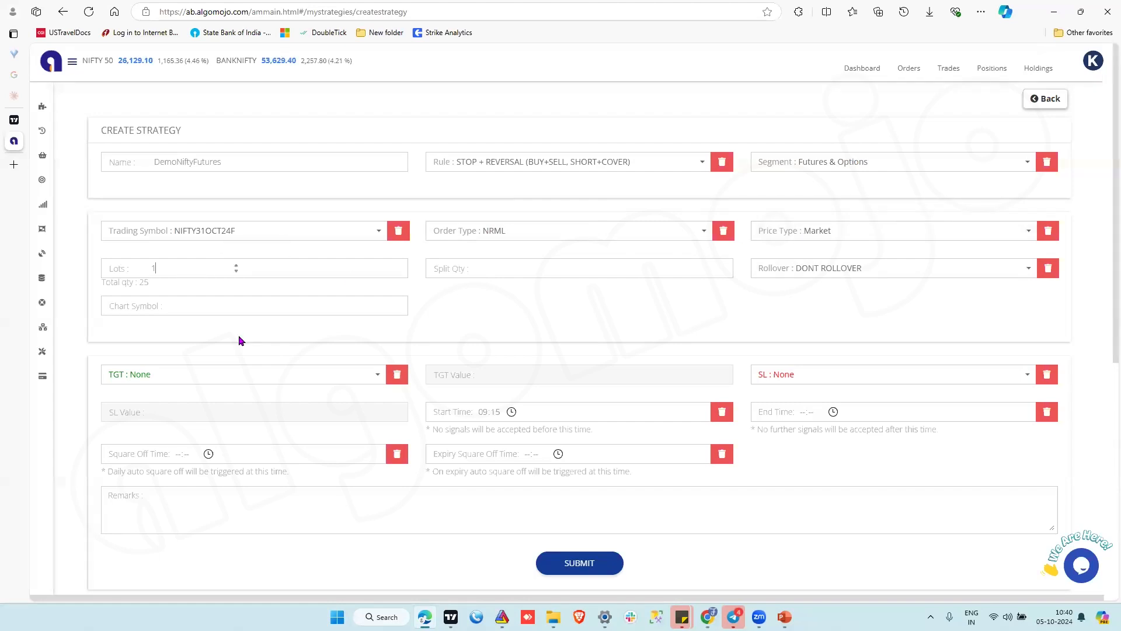
pyautogui.write('00')
pyautogui.doubleClick(148, 283)
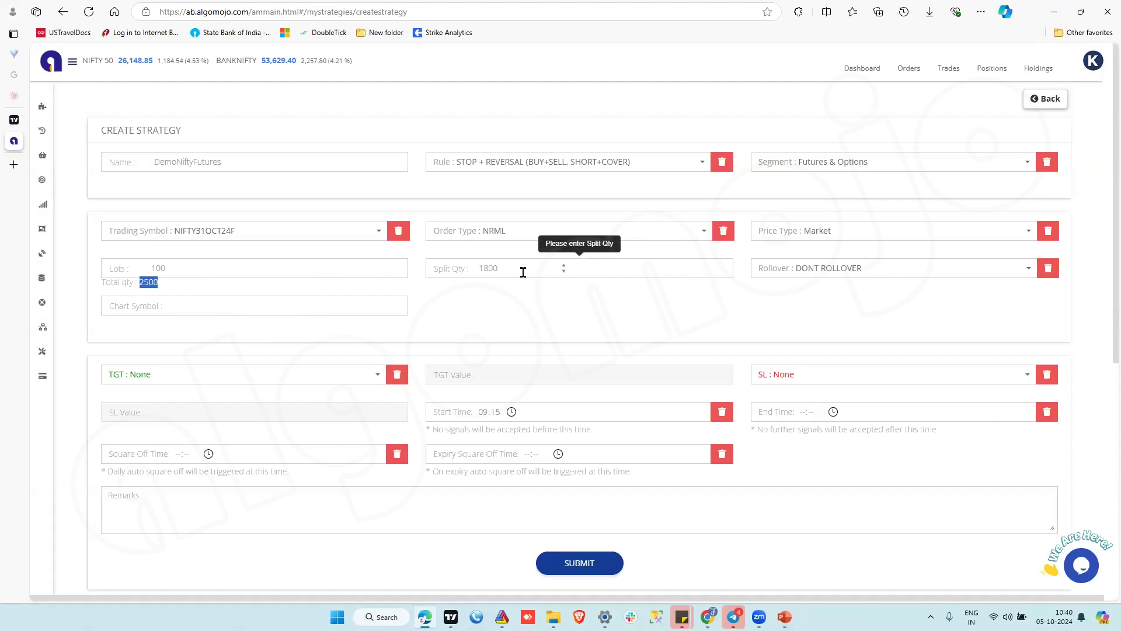
pyautogui.doubleClick(488, 267)
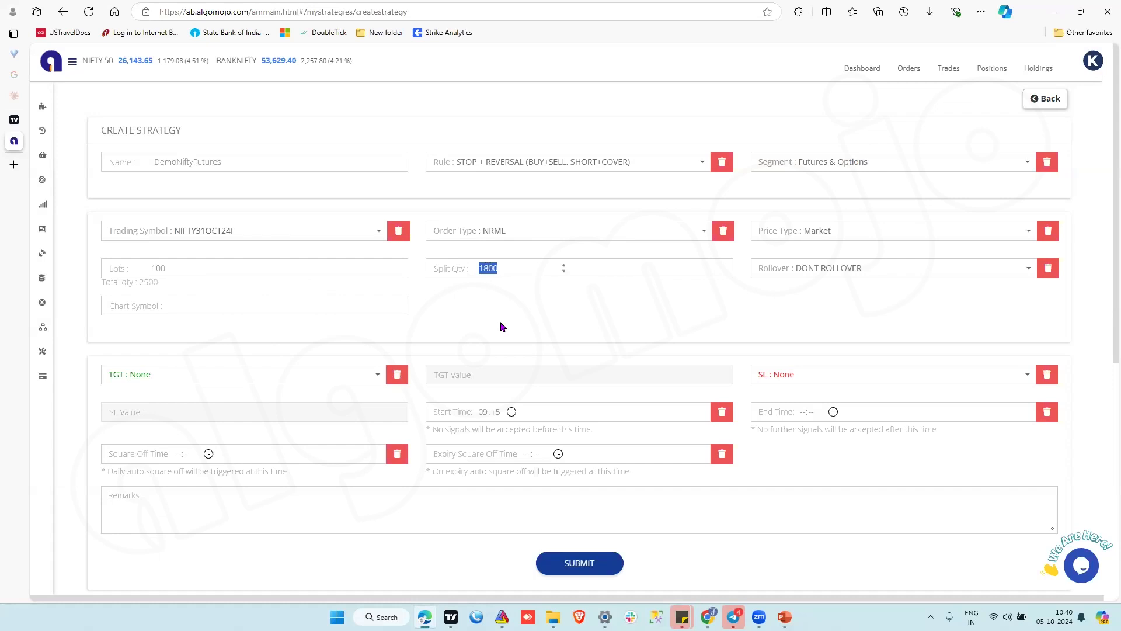
pyautogui.click(179, 267)
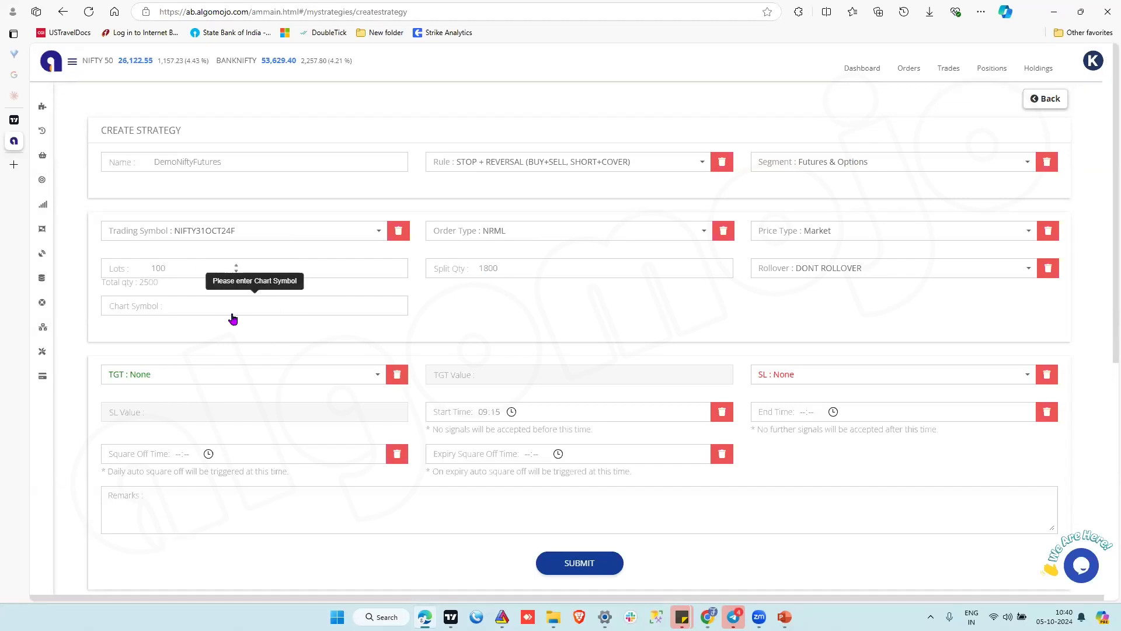
pyautogui.press('BackSpace')
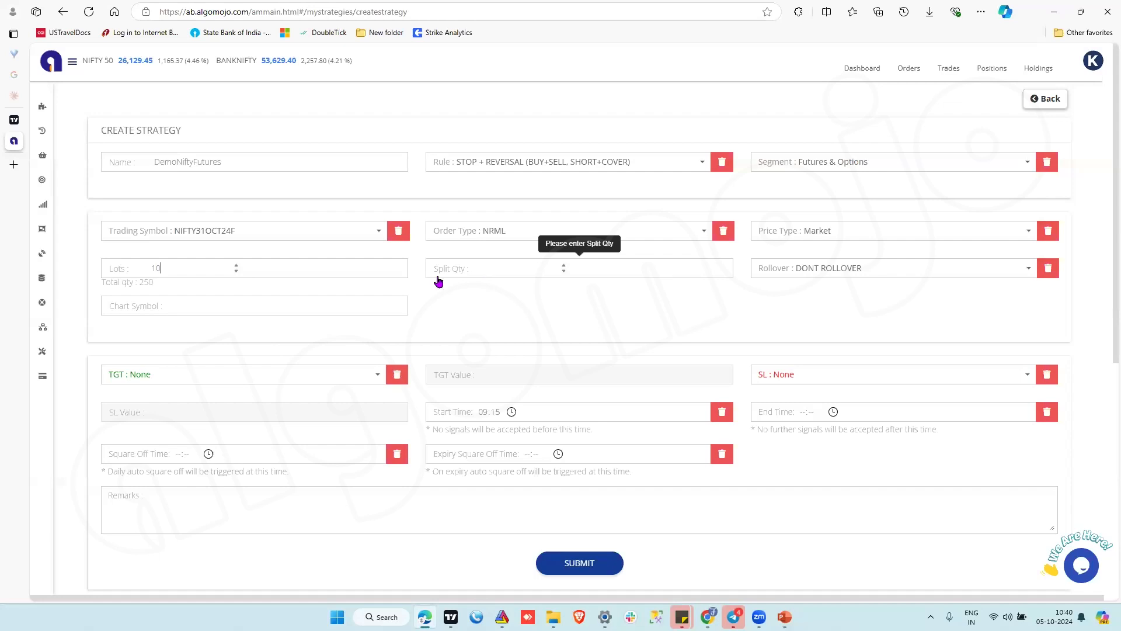
pyautogui.write('0')
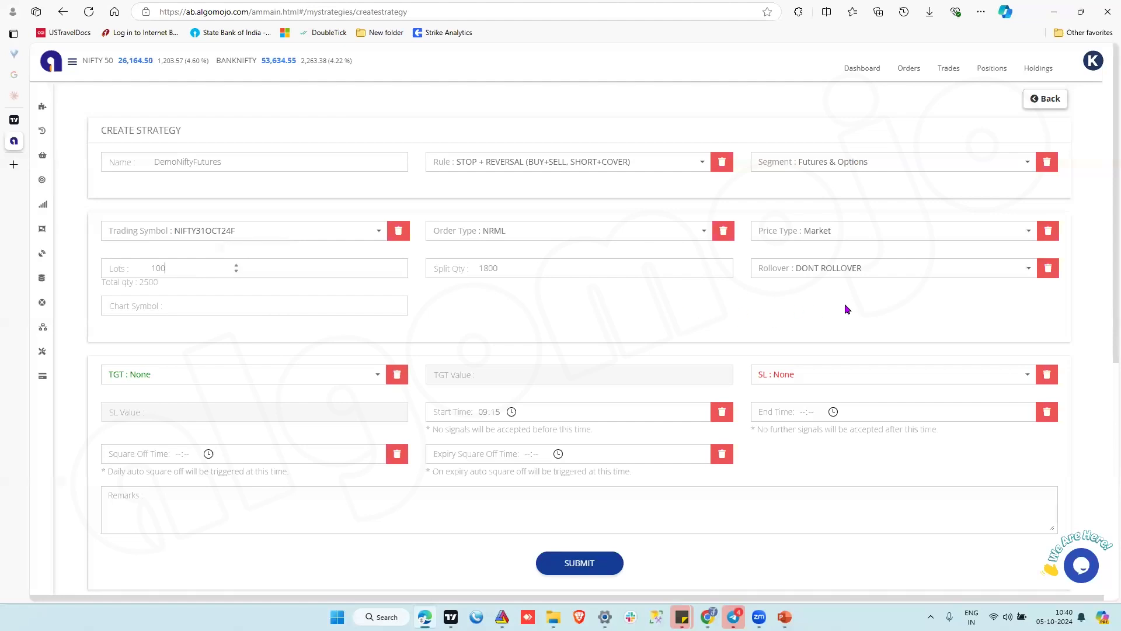
# Try the NEXT MONTH rollover option and switch the rollover back to DONT ROLLOVER.
pyautogui.click(869, 268)
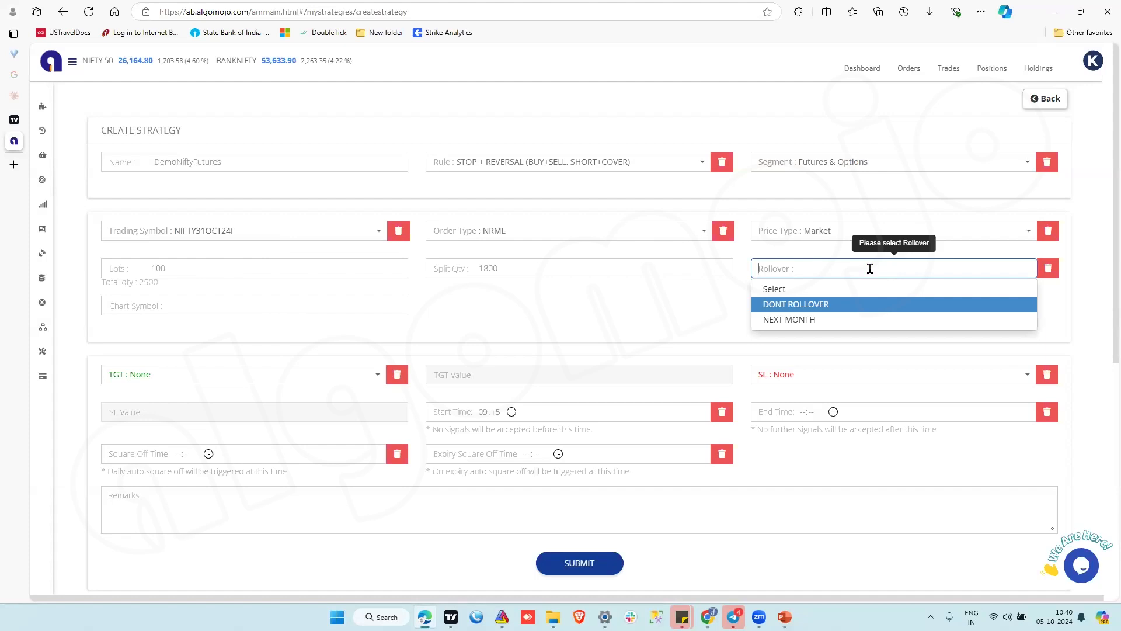
pyautogui.click(818, 319)
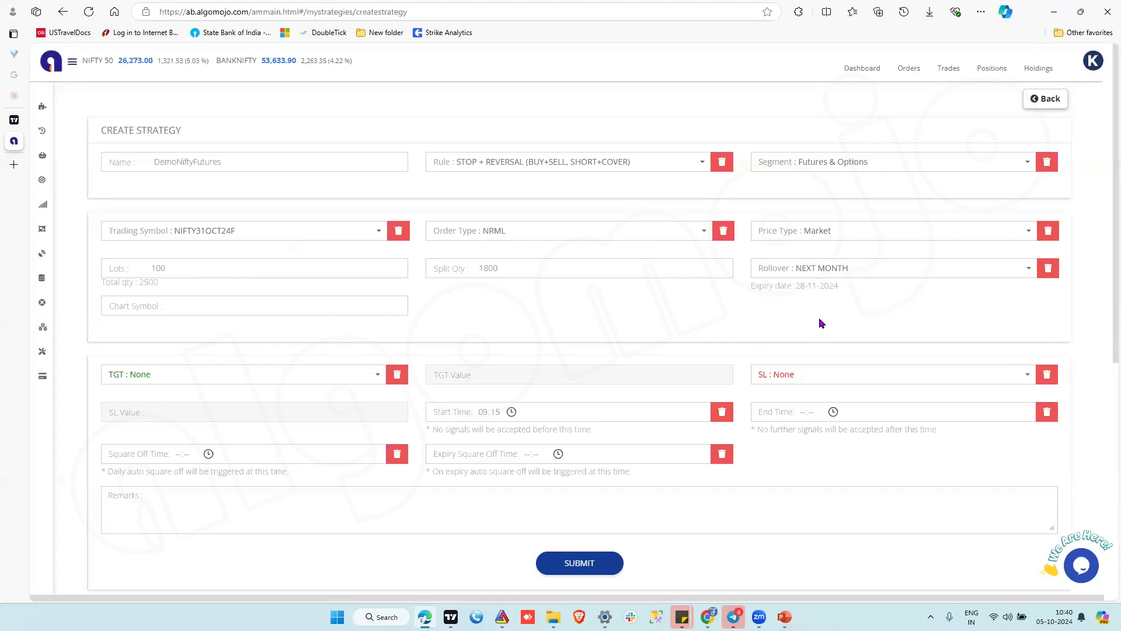
pyautogui.click(843, 270)
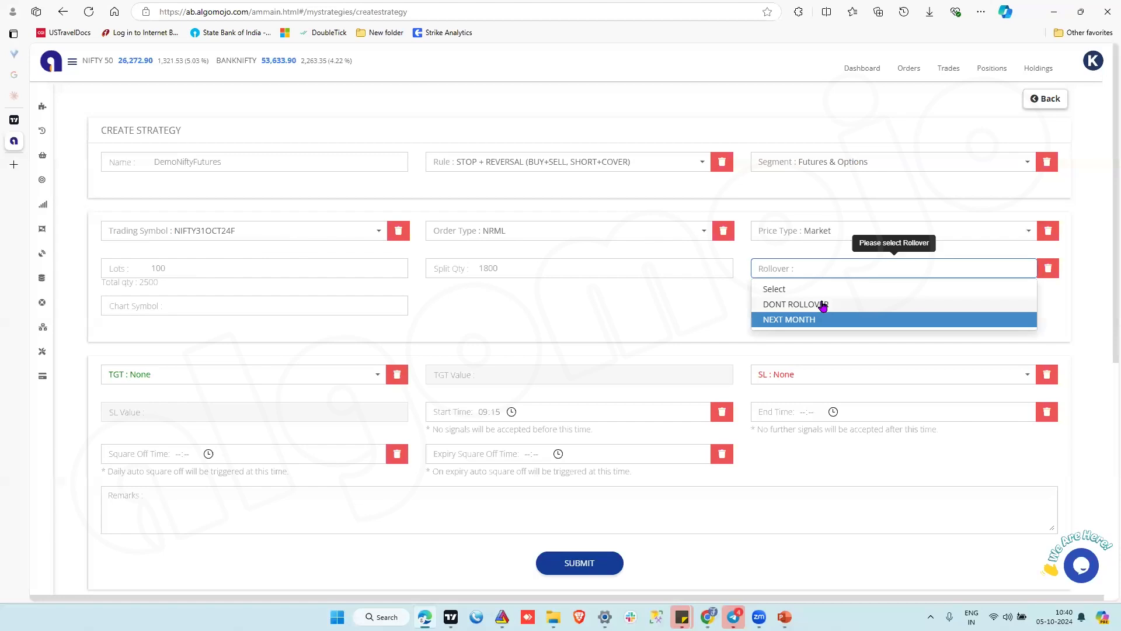
pyautogui.click(822, 305)
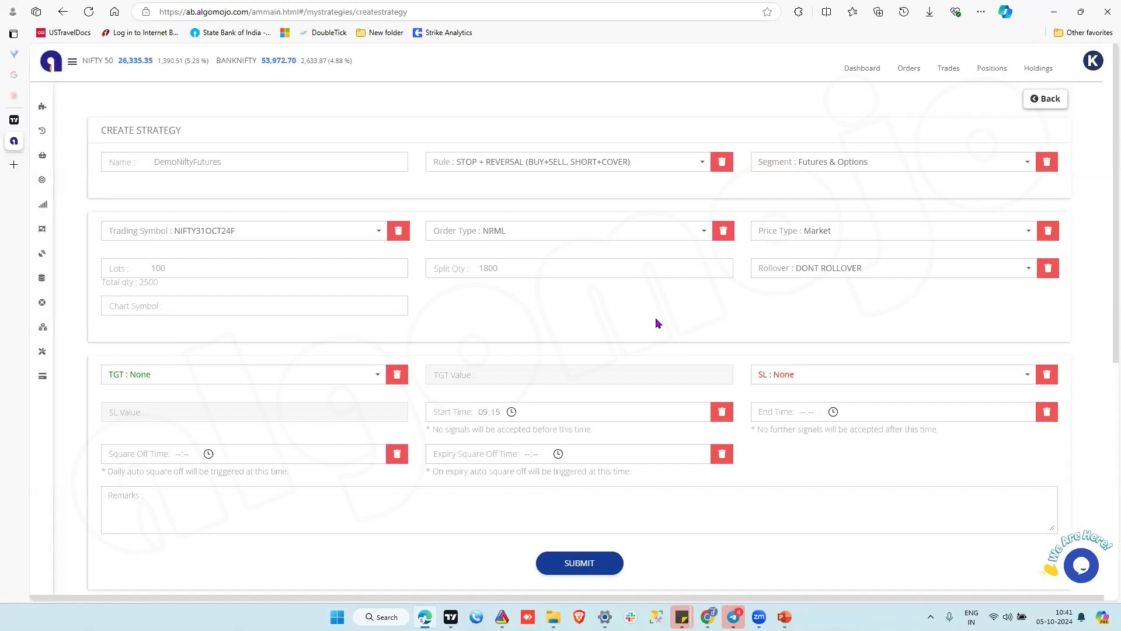
# Choose None as the target type and submit the strategy.
pyautogui.click(222, 380)
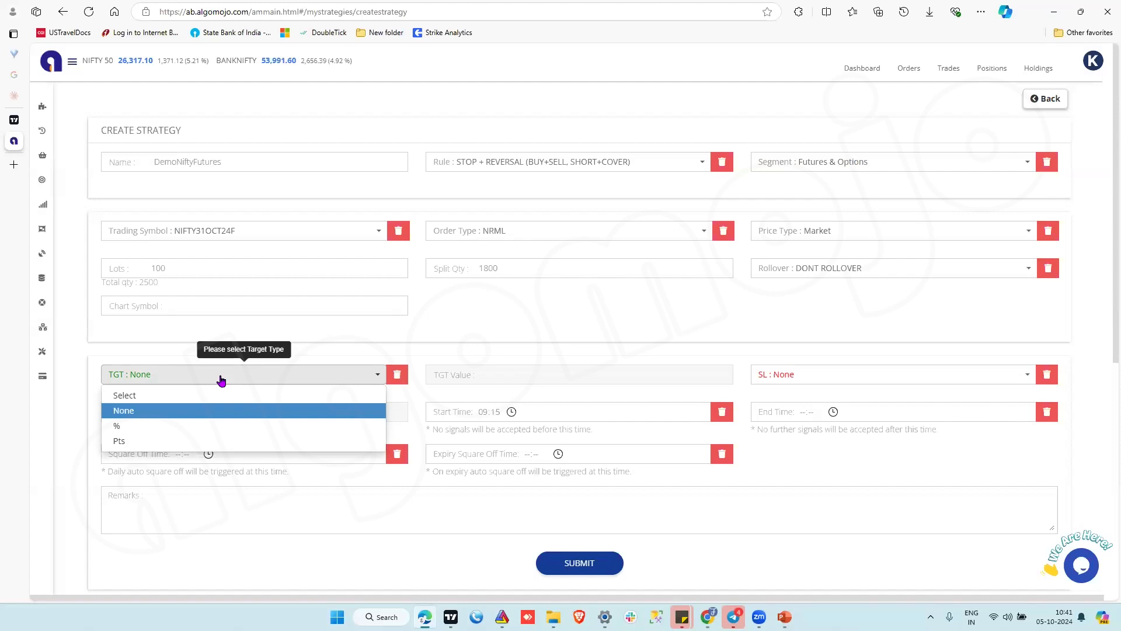
pyautogui.click(117, 410)
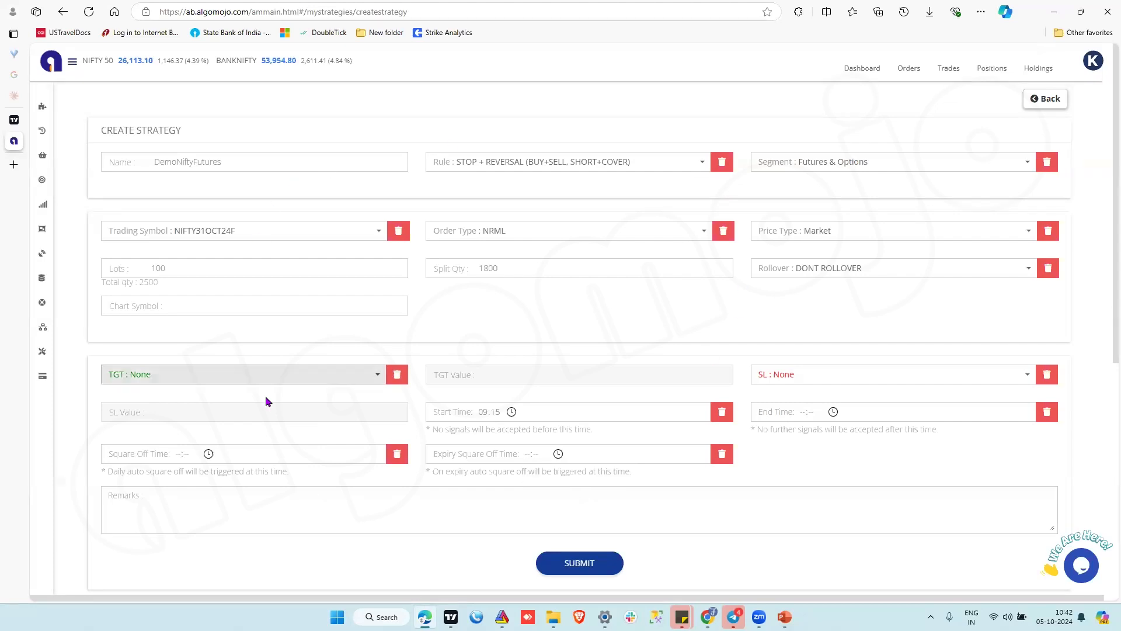
pyautogui.click(599, 560)
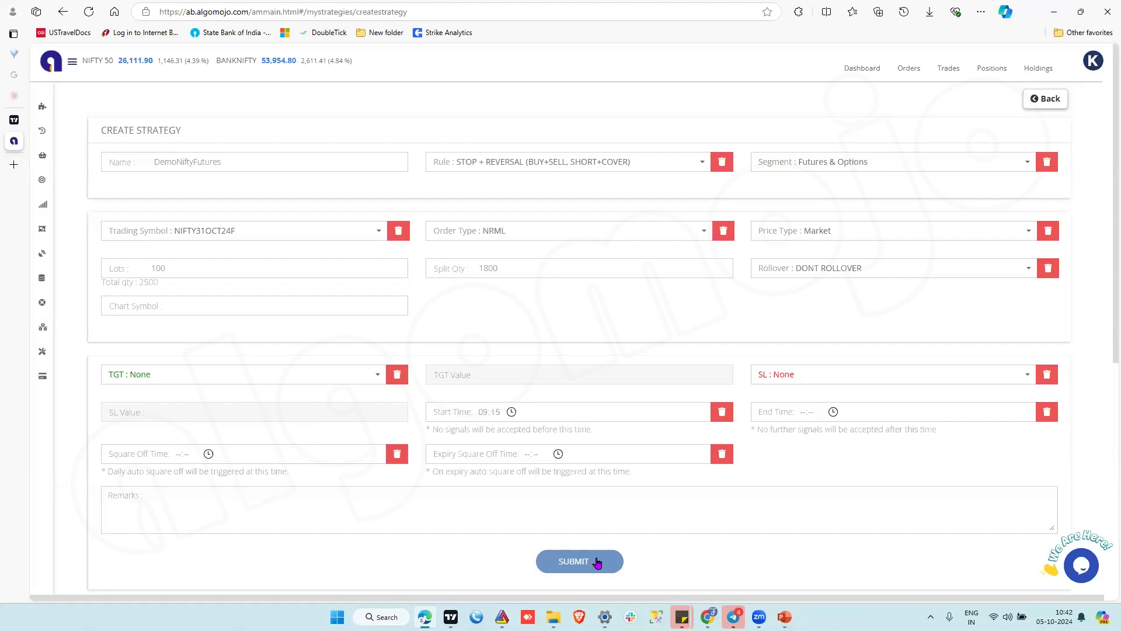
# Reveal the hidden long webhook URL of the newly created strategy.
pyautogui.scroll(-3, 650, 514)
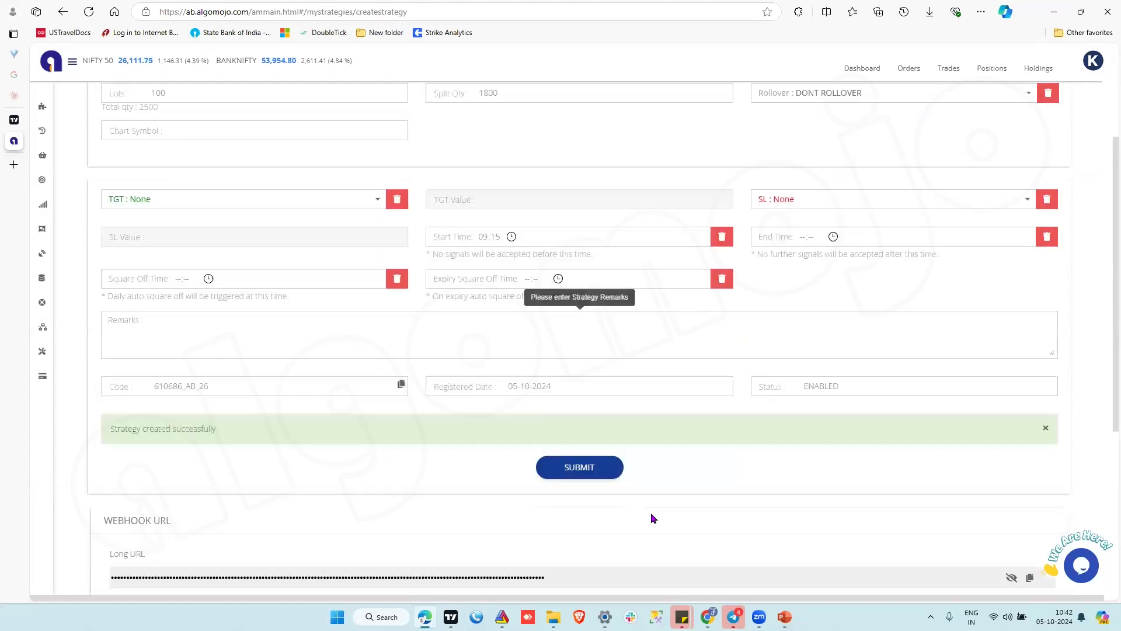
pyautogui.scroll(-3, 650, 517)
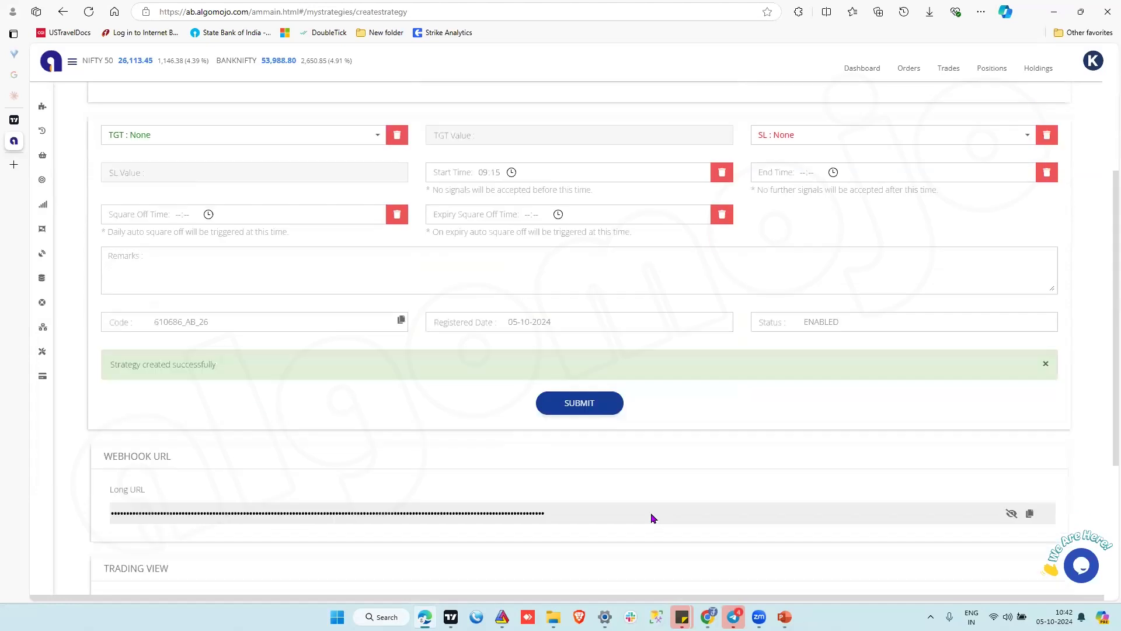
pyautogui.scroll(-1, 651, 518)
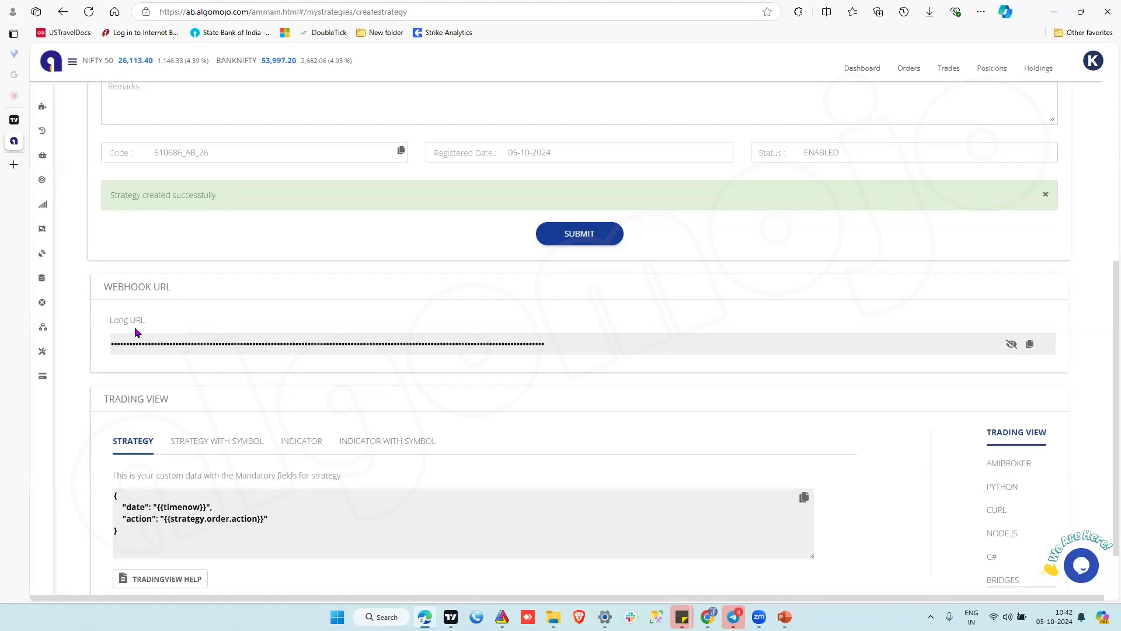
pyautogui.click(1010, 345)
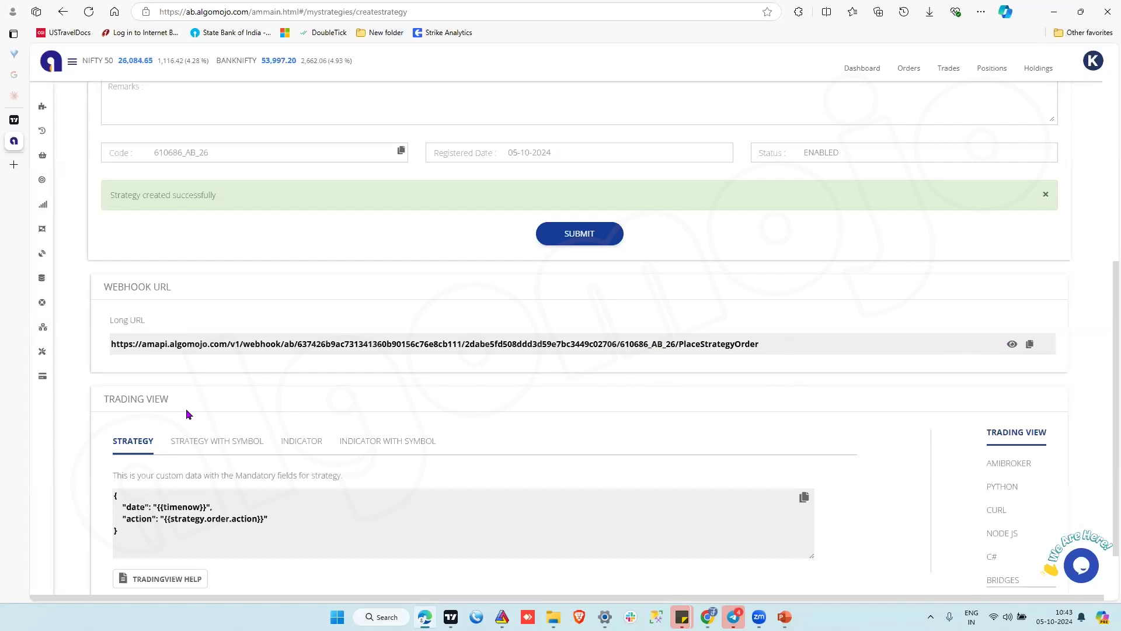
# Review the TradingView alert templates for strategy with symbol, indicator and indicator with symbol, returning to the plain strategy template.
pyautogui.scroll(-2, 336, 414)
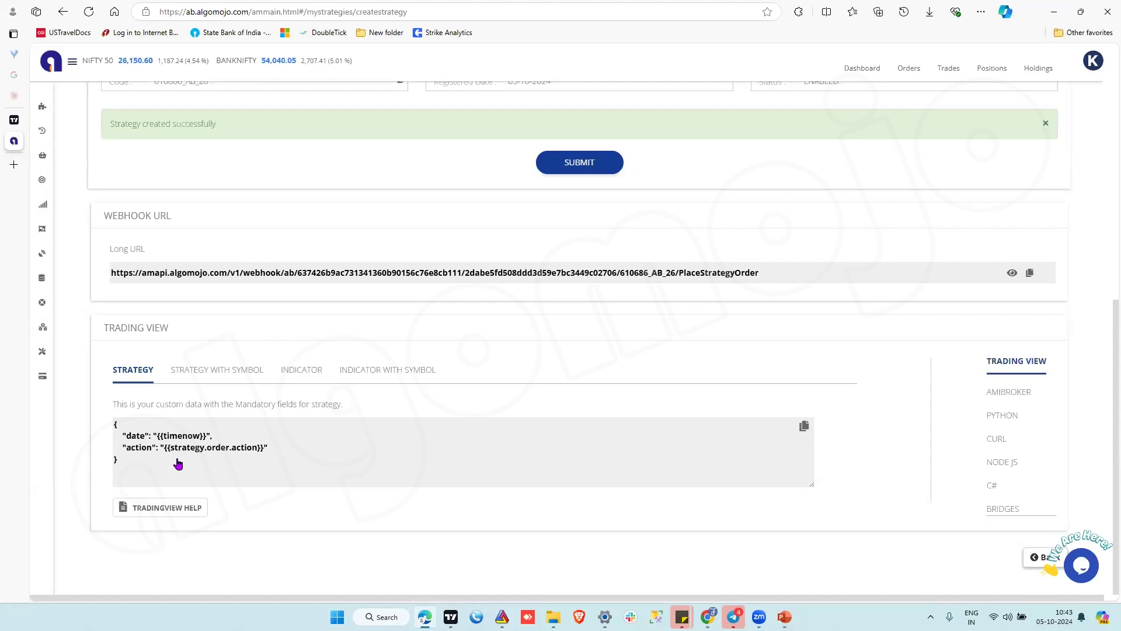
pyautogui.click(233, 376)
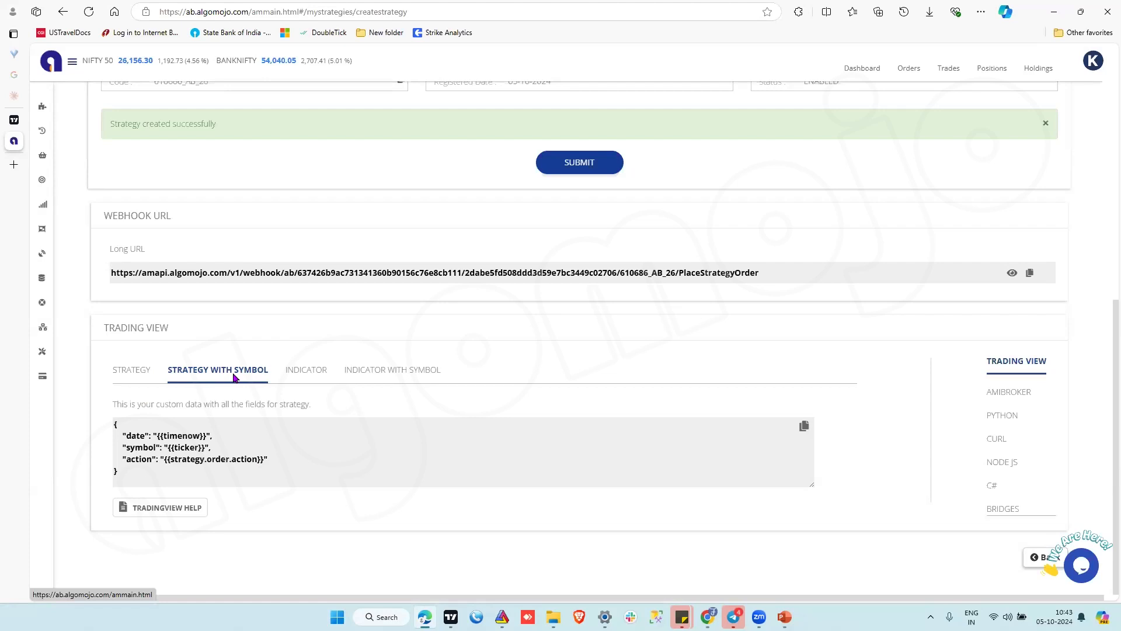
pyautogui.click(308, 372)
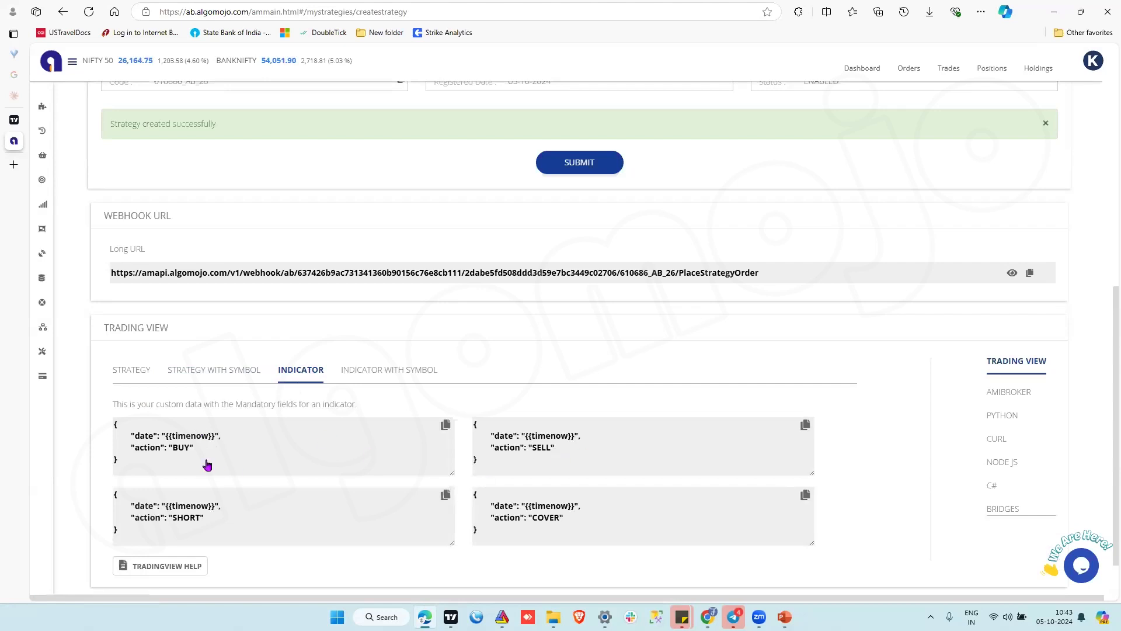
pyautogui.click(403, 370)
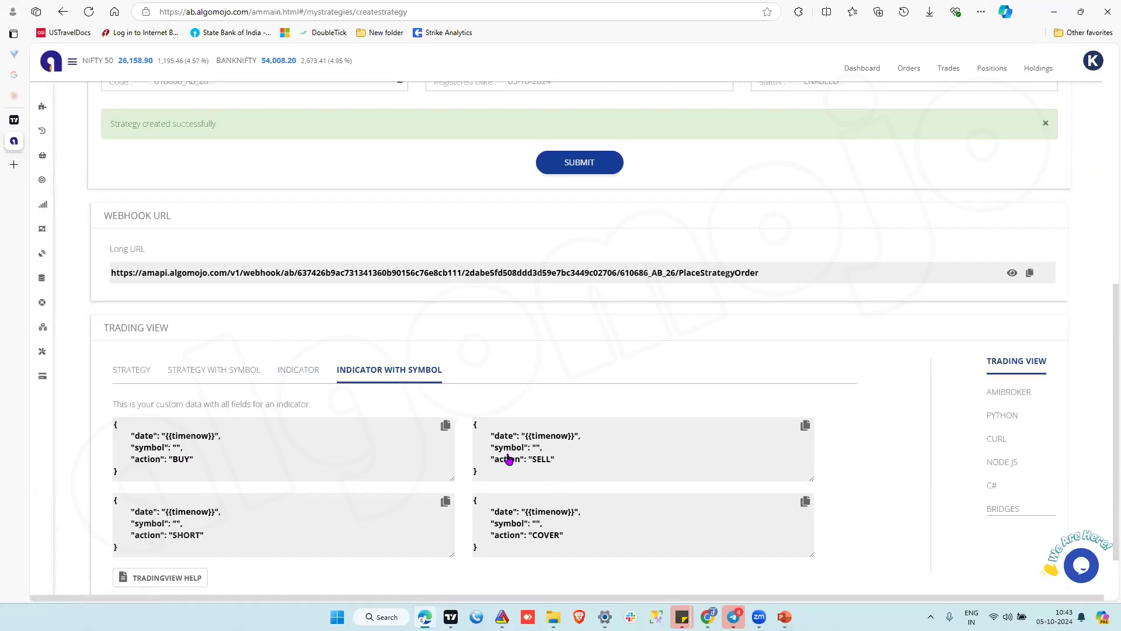
pyautogui.click(134, 371)
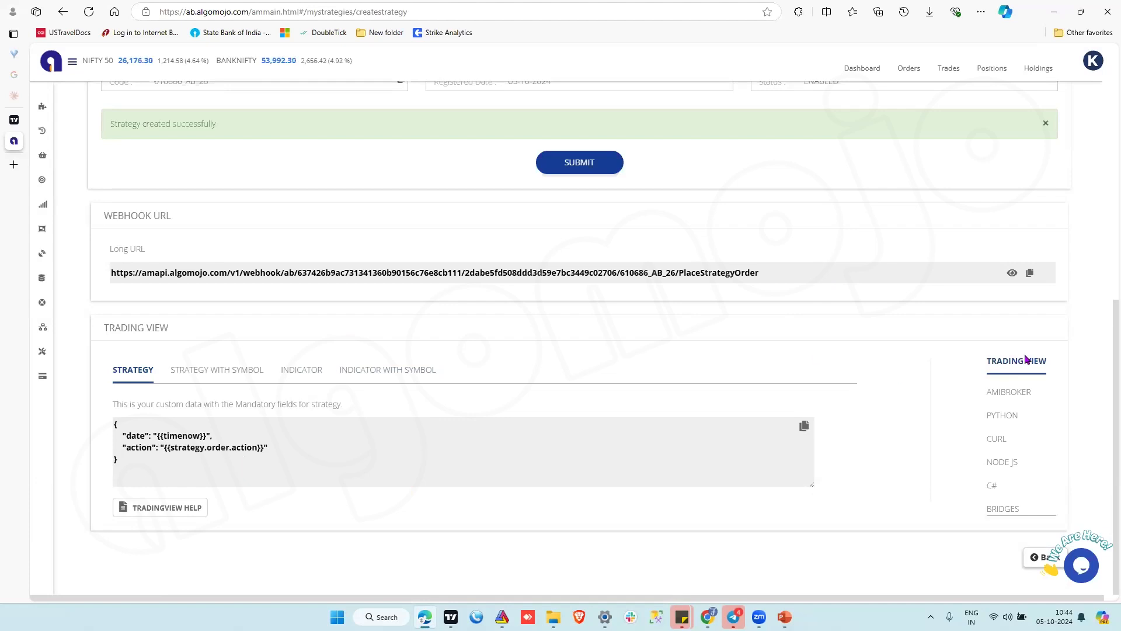
# Return to the strategies list and enable paper trading for DEMONIFTYFUTURES.
pyautogui.click(1033, 562)
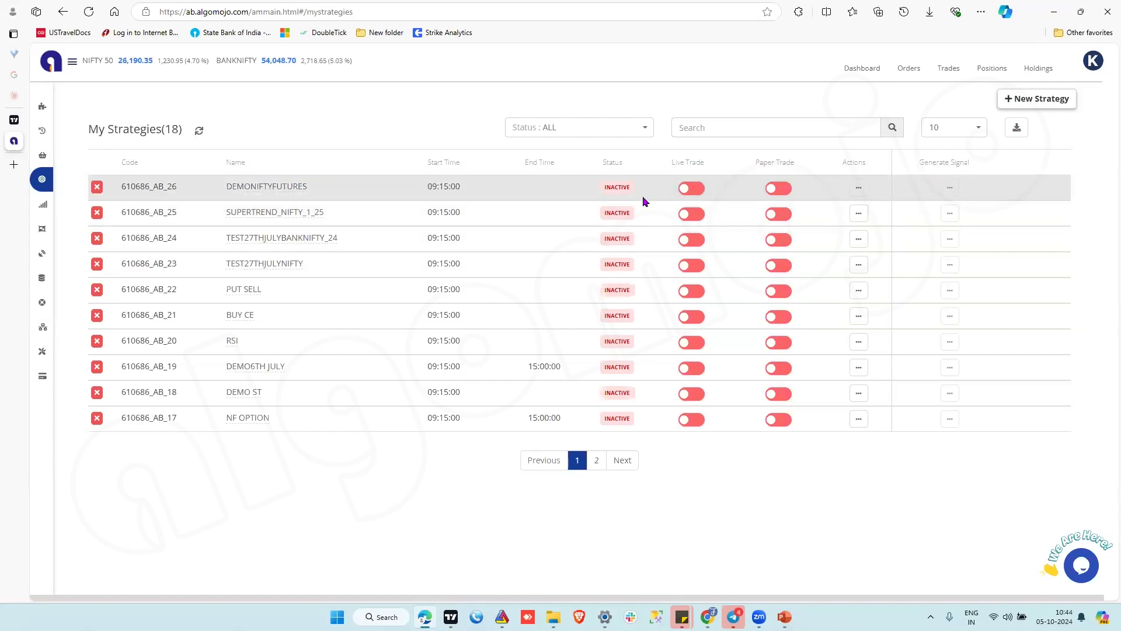
pyautogui.click(786, 190)
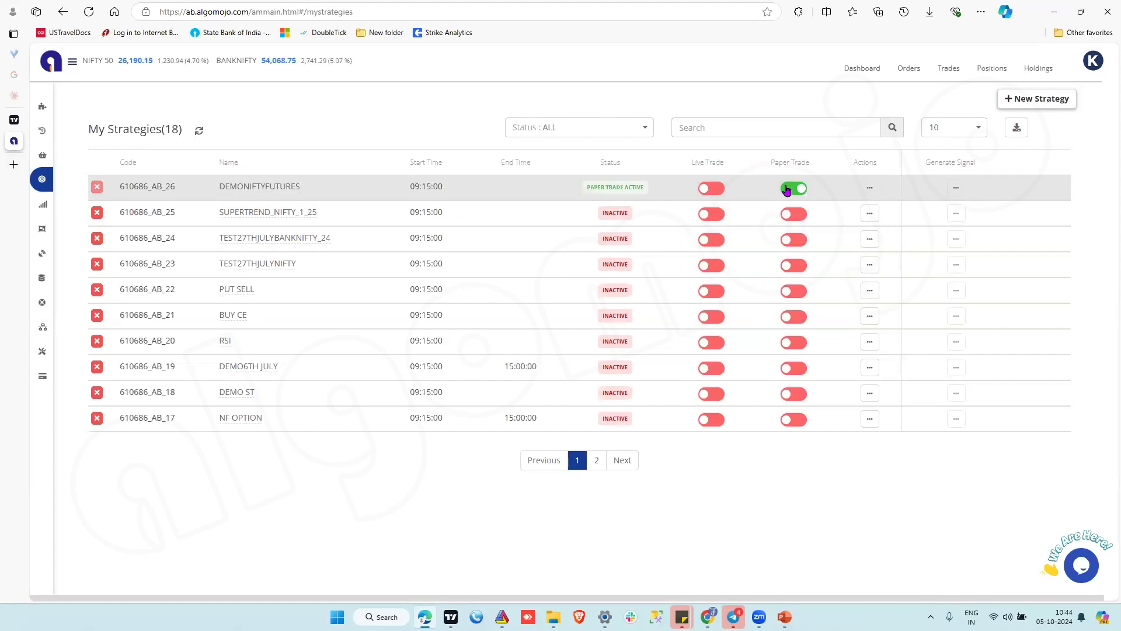